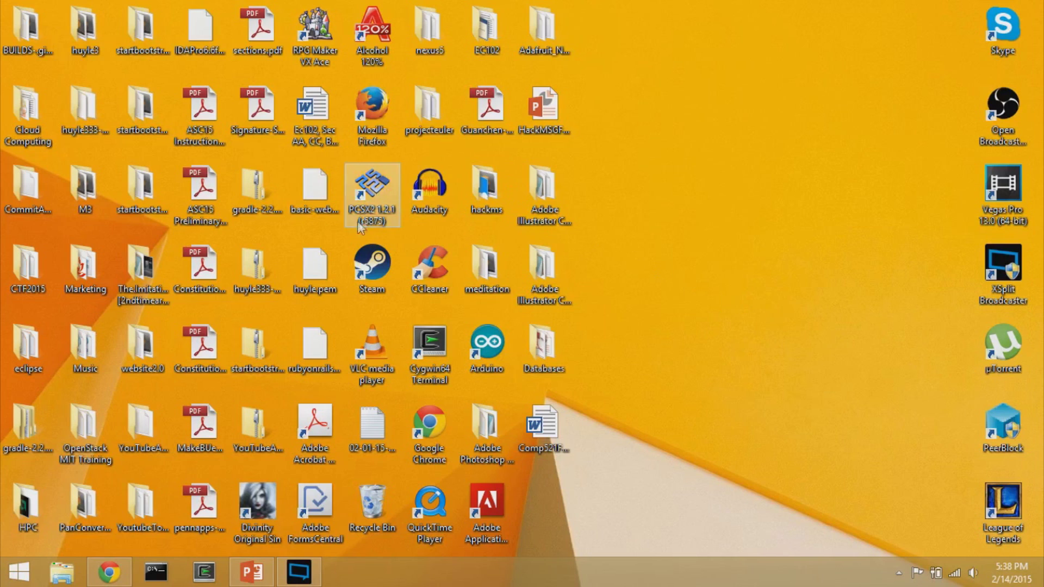
Launch PCSX2 from its desktop shortcut and bring up the Plugin/BIOS Selector.
left_click(370, 197)
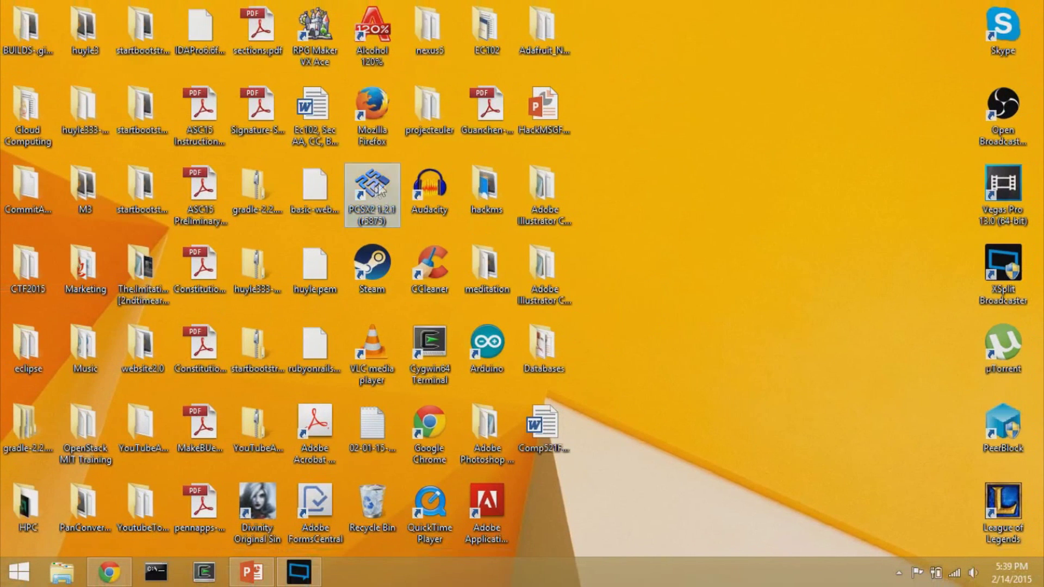
double_click(379, 189)
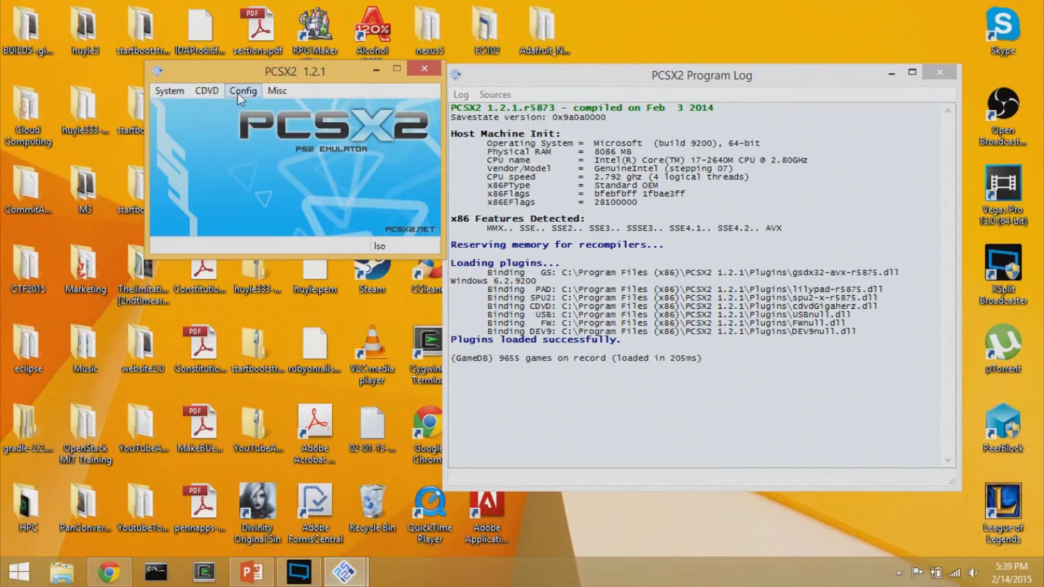
left_click(304, 114)
mouse_move(243, 91)
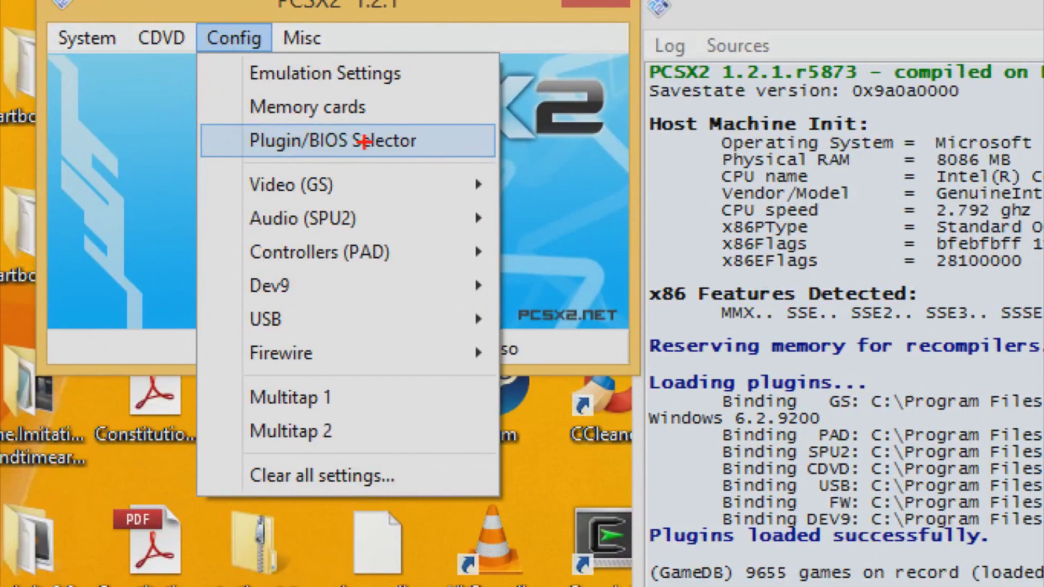
left_click(390, 132)
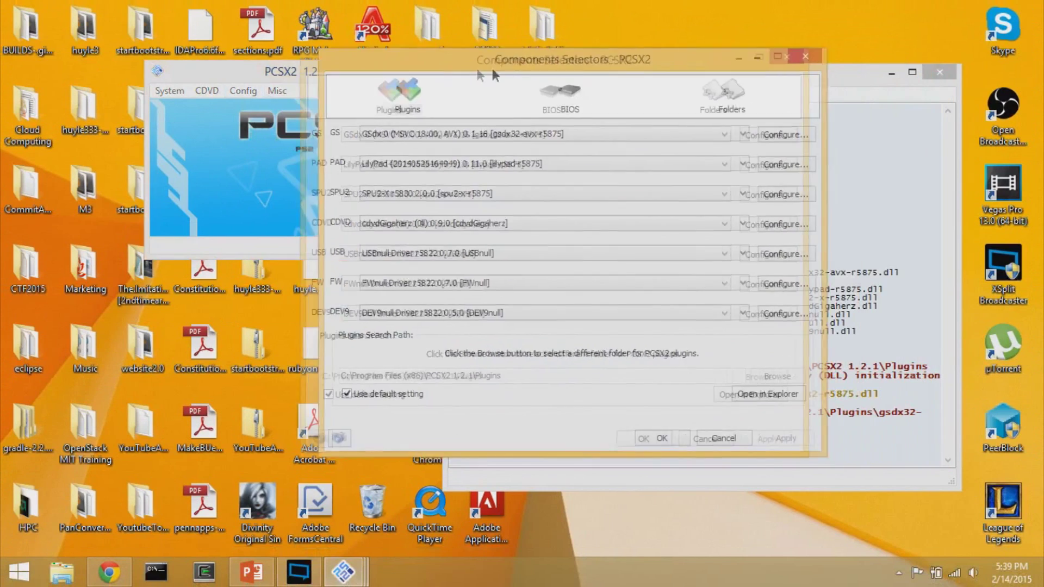
Review the gsdx32-avx2-r5875.dll load errors in the program log beside the Components Selectors window.
left_click_drag(492, 67, 308, 92)
left_click(661, 89)
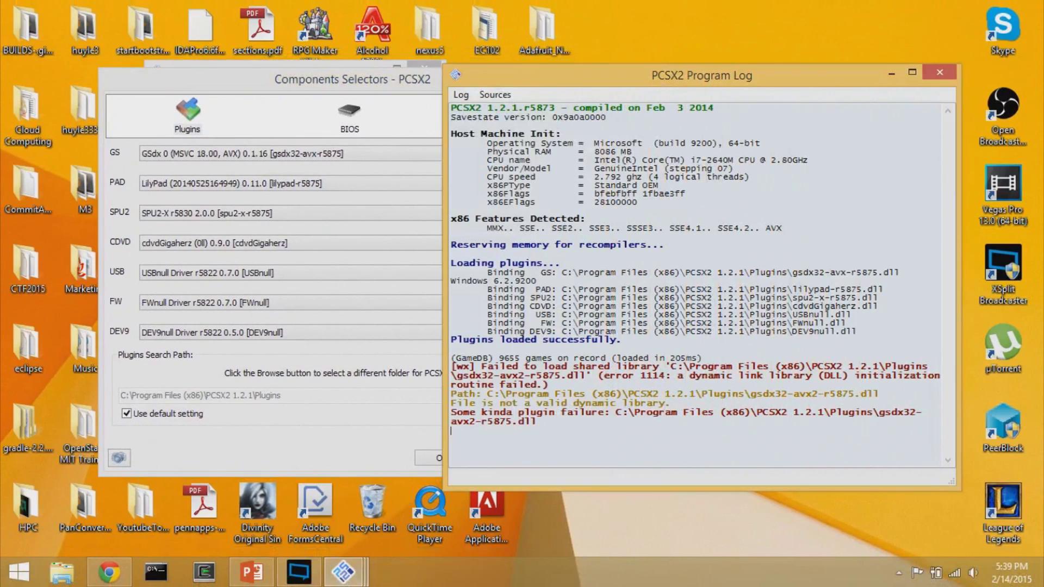
left_click_drag(542, 423, 452, 359)
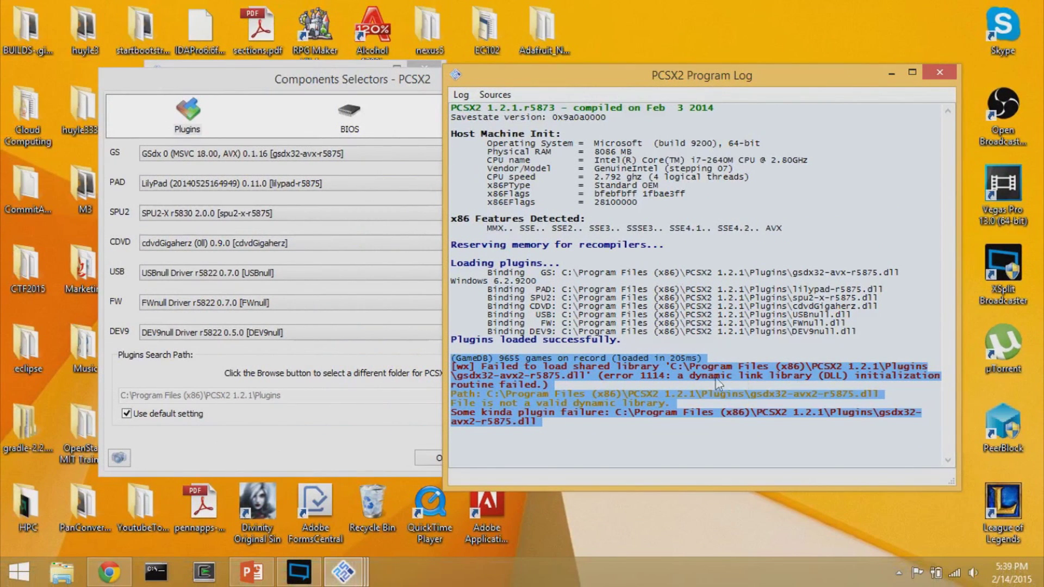
left_click_drag(283, 81, 475, 80)
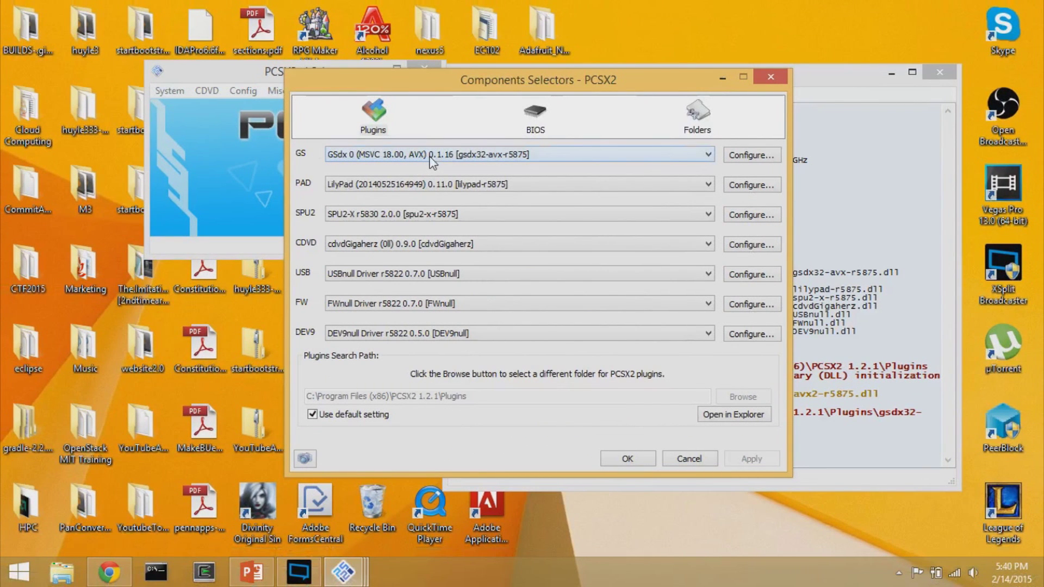
Leave GSdx AVX as the GS plugin and bring up its Configure settings.
left_click(431, 154)
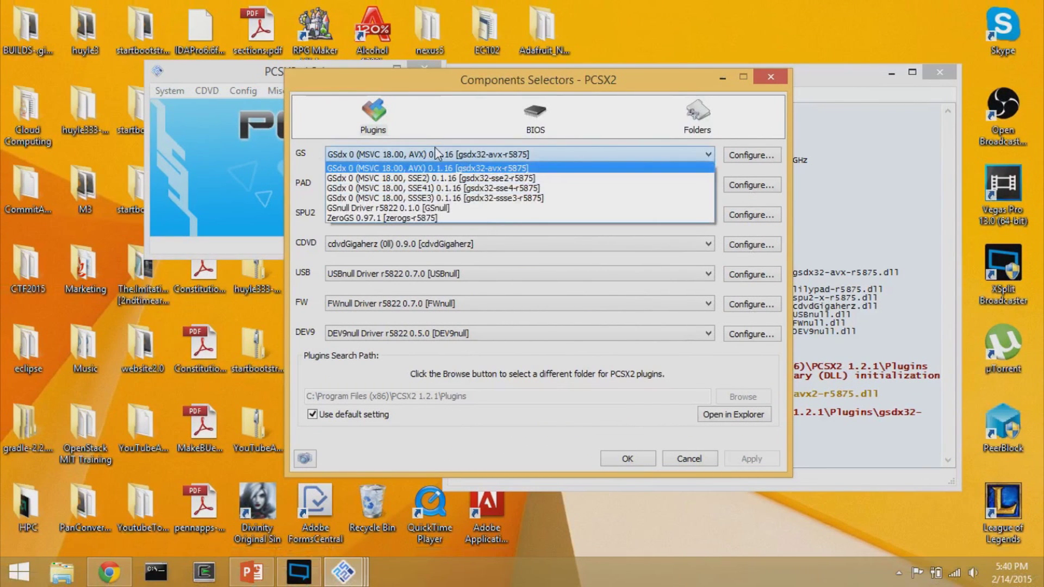
left_click(482, 155)
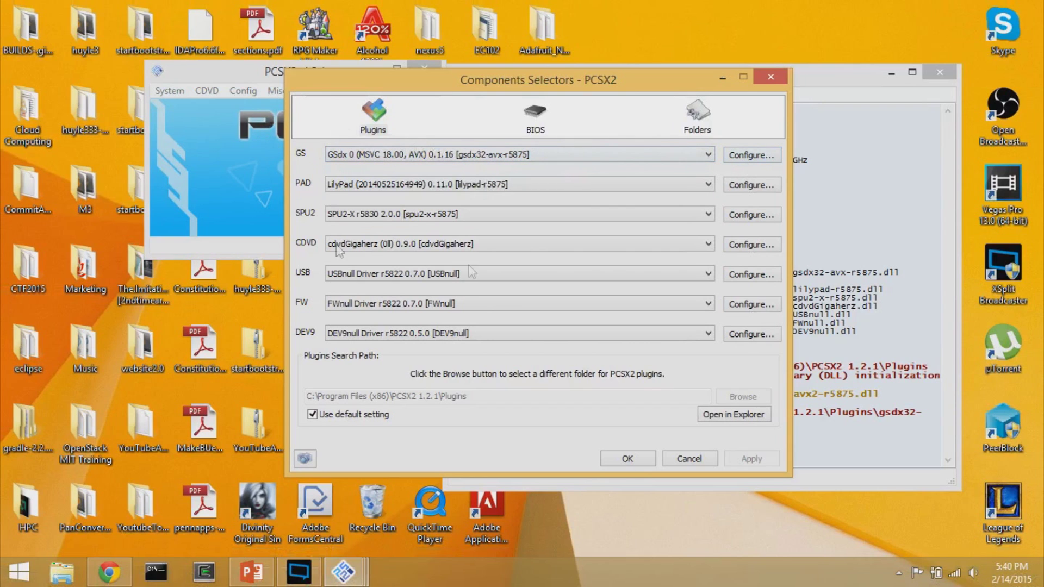
left_click(751, 154)
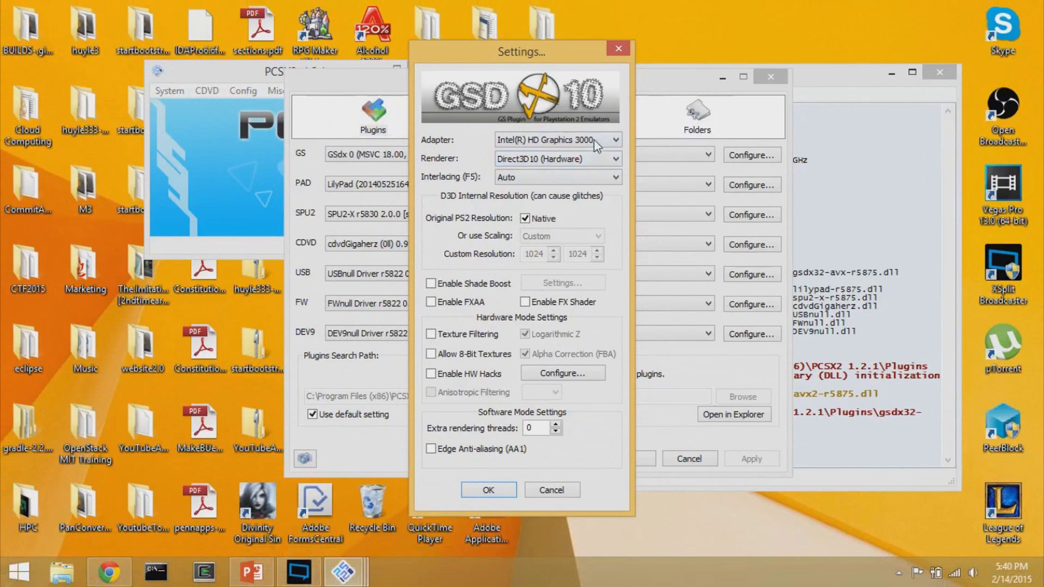
Confirm GSdx with the Intel(R) HD Graphics 3000 adapter and Direct3D10 (Hardware) renderer.
left_click(594, 140)
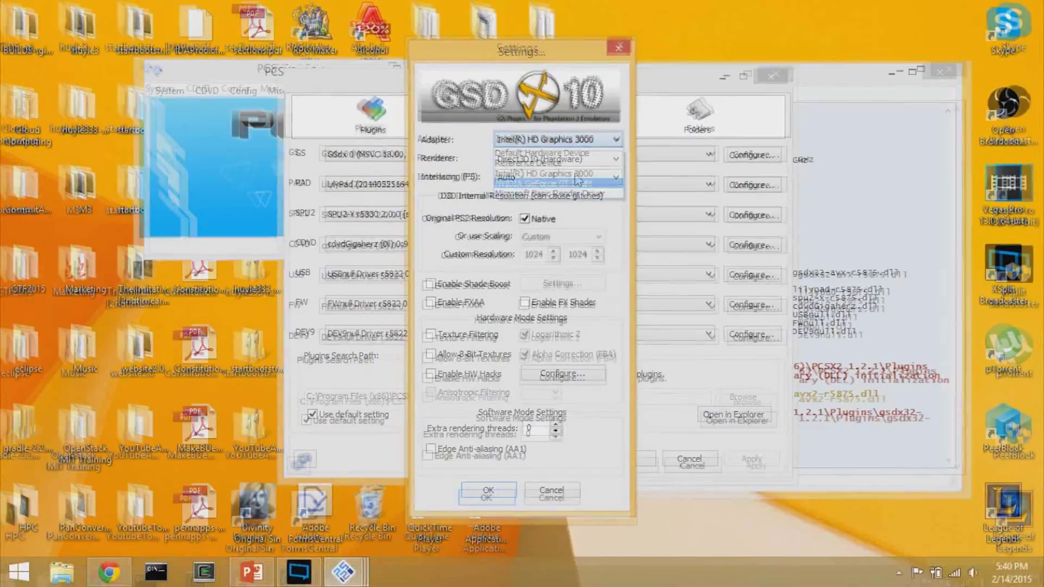
left_click(593, 165)
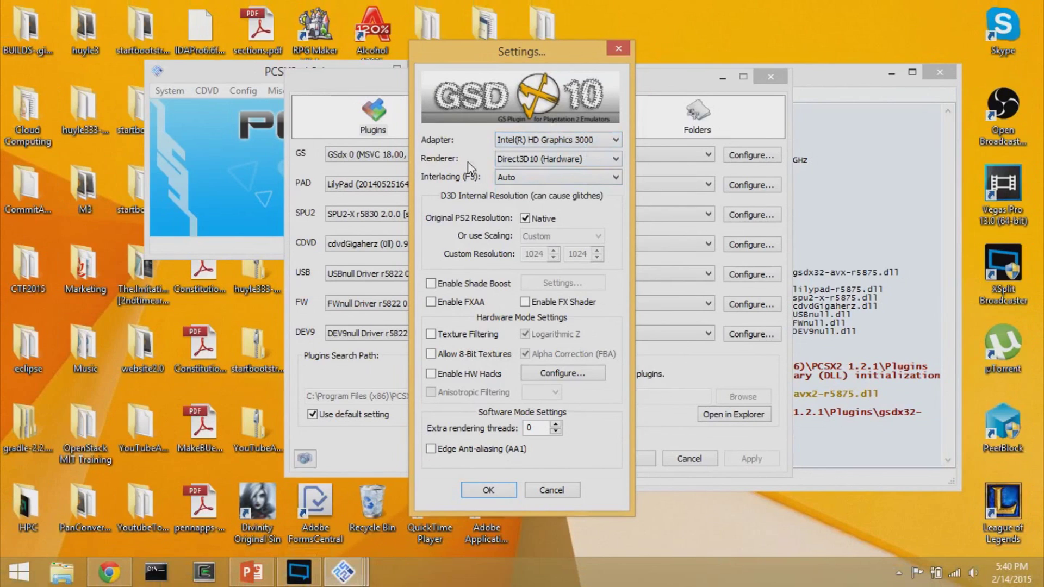
left_click(530, 160)
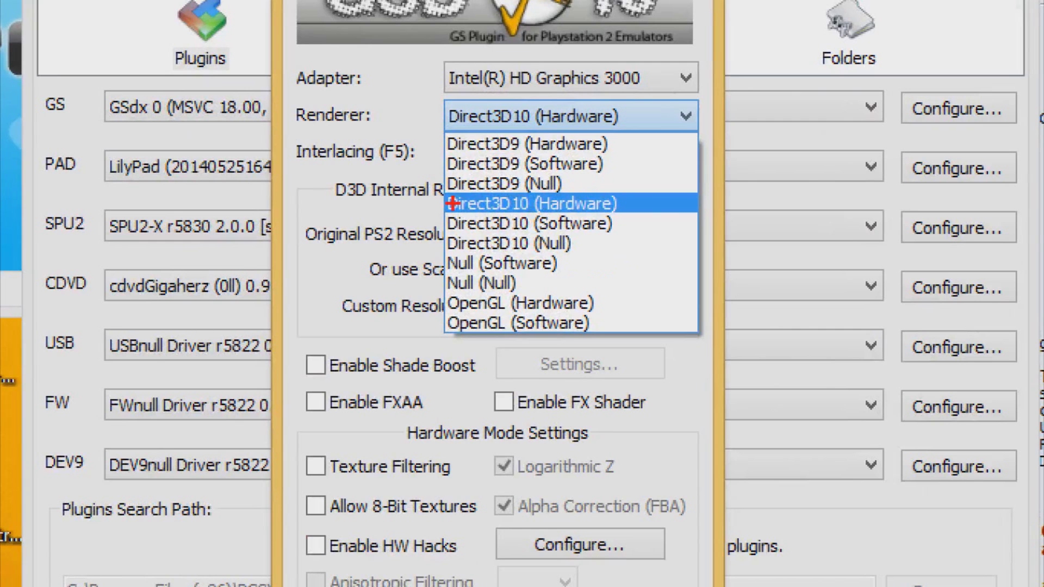
left_click(670, 196)
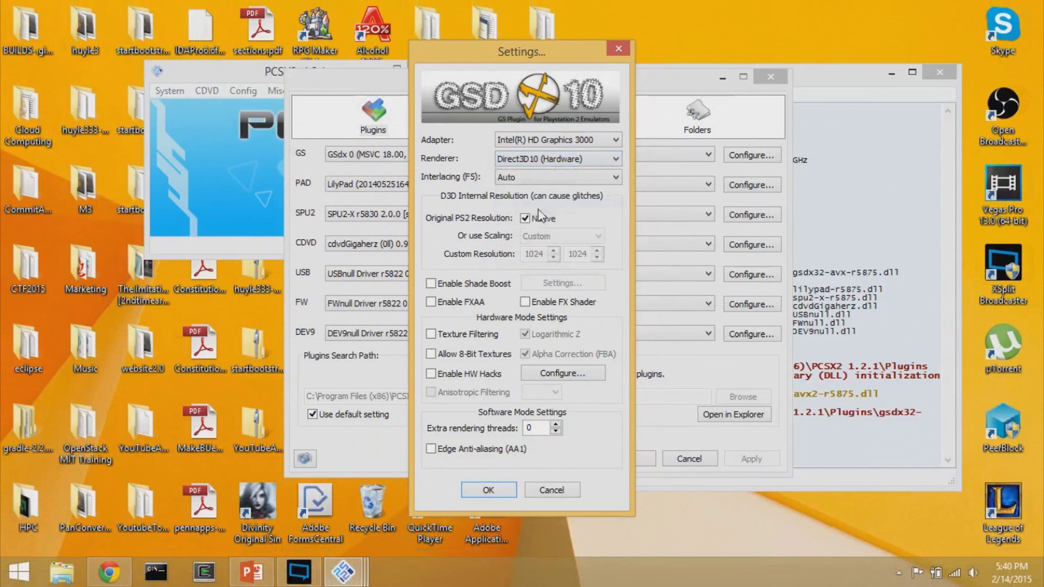
left_click(489, 490)
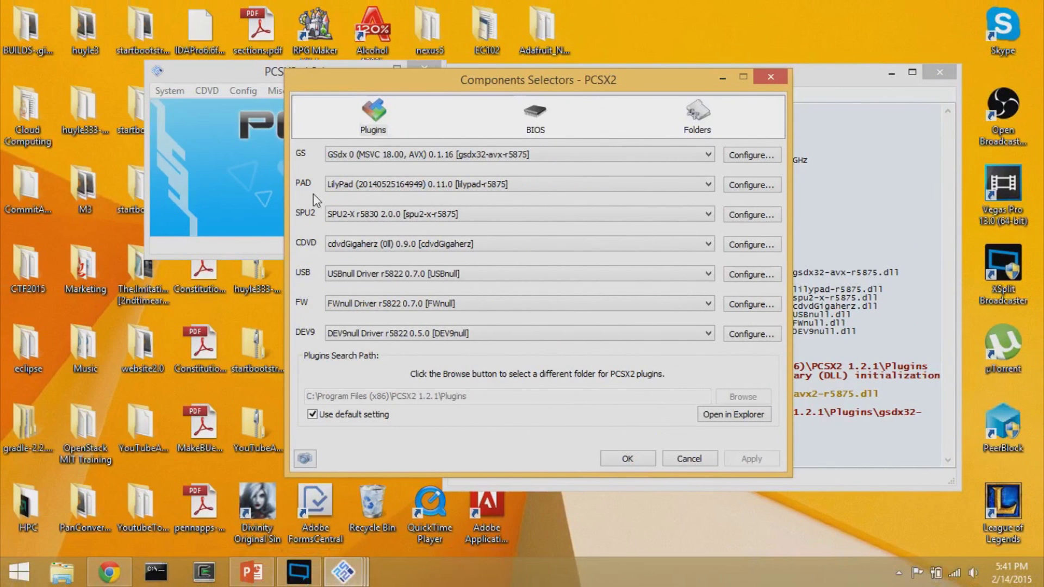
Keep LilyPad as the PAD plugin, then apply and close Components Selectors.
left_click(393, 188)
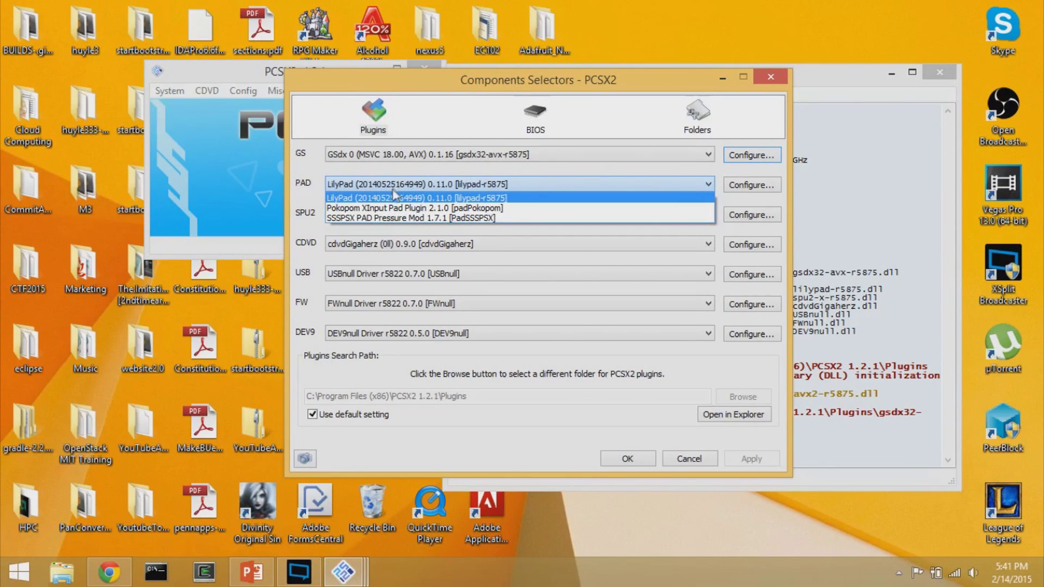
left_click(384, 199)
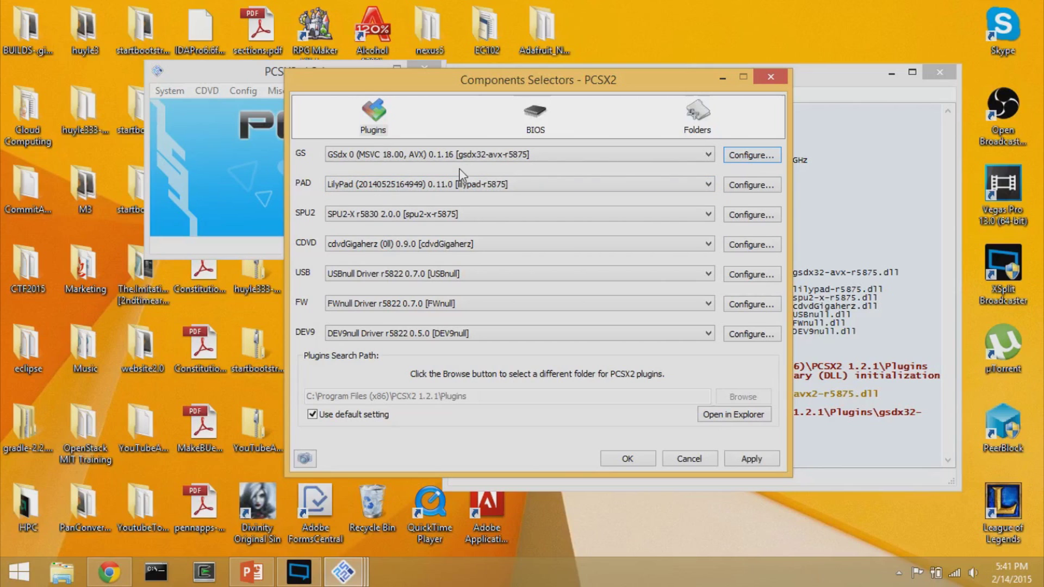
left_click(766, 456)
left_click(628, 459)
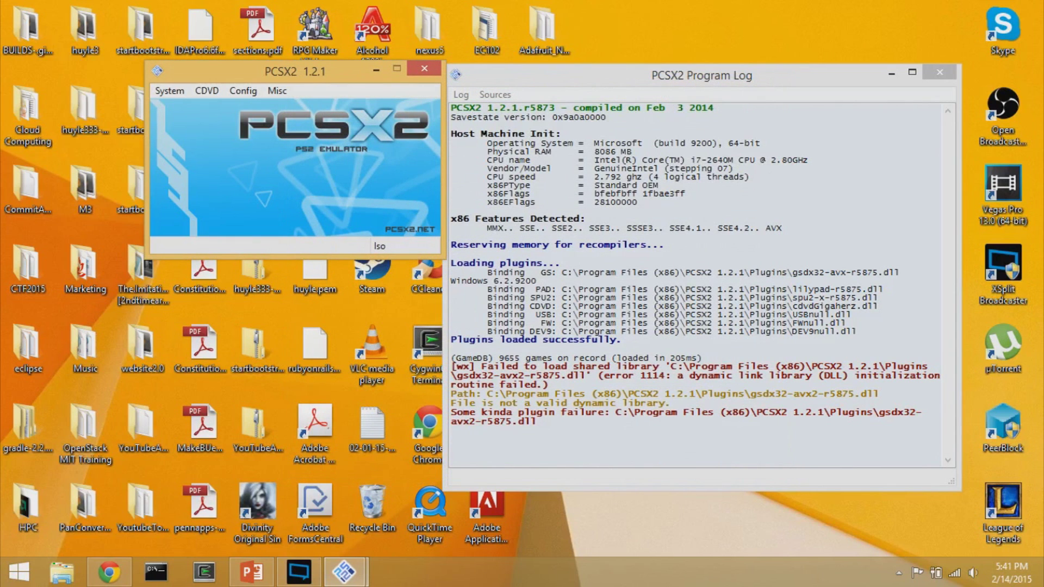
Reload the MediaFire LilyPad3 GAMING EDITION page in Chrome and start its 3.53 KB download.
left_click(109, 572)
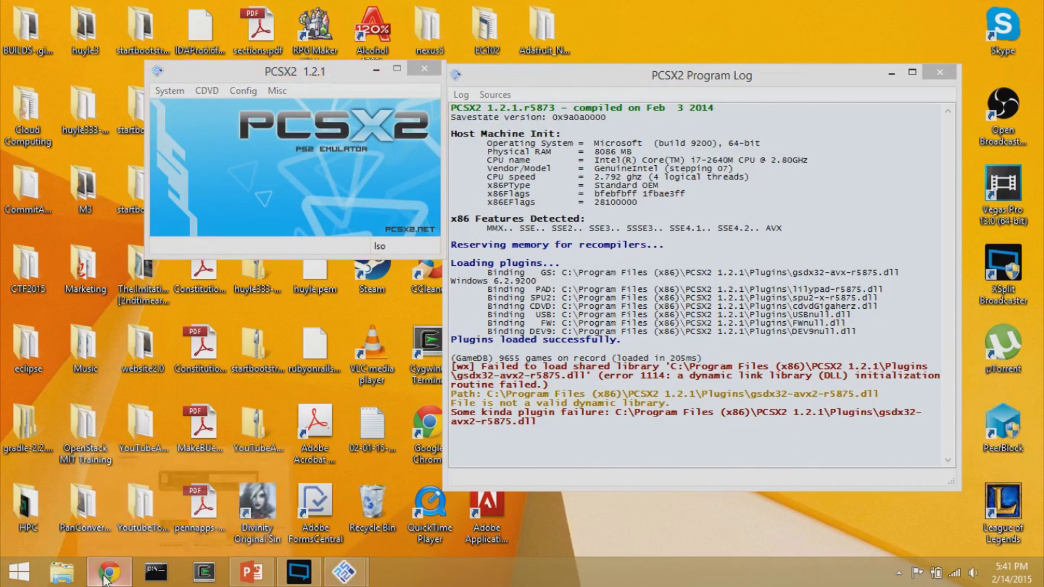
left_click(252, 32)
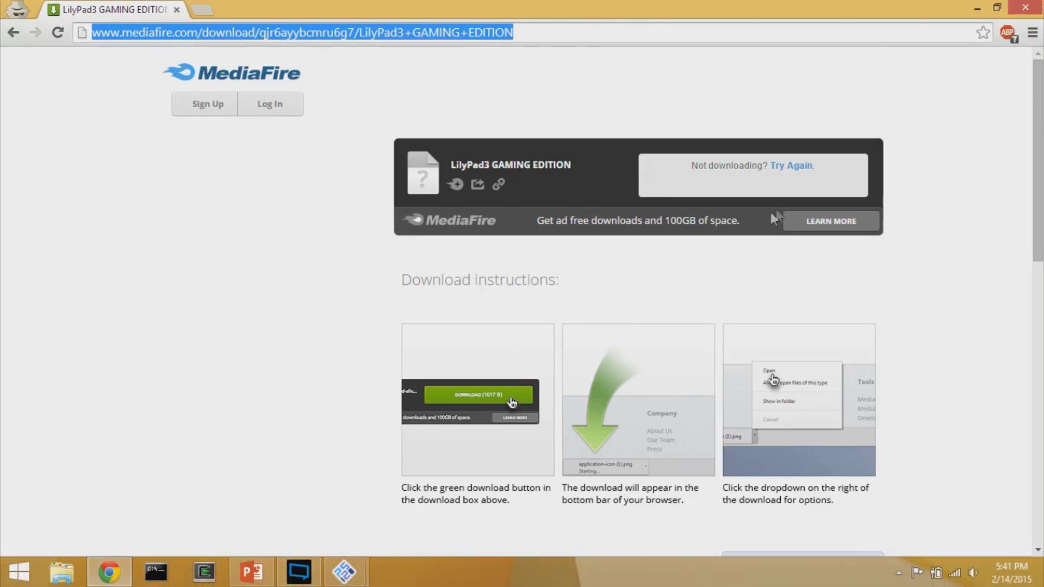
left_click(57, 32)
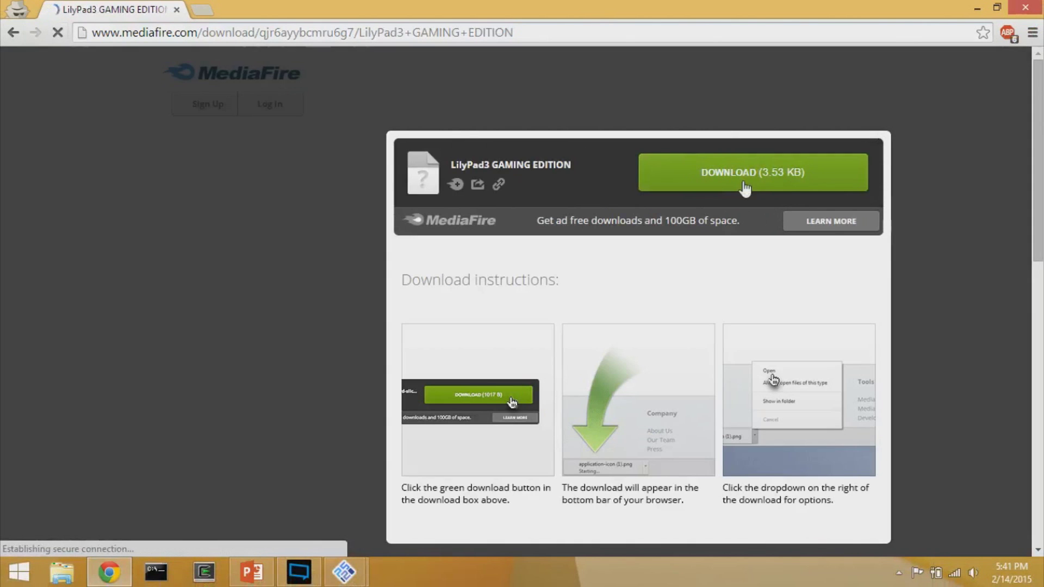
left_click(744, 183)
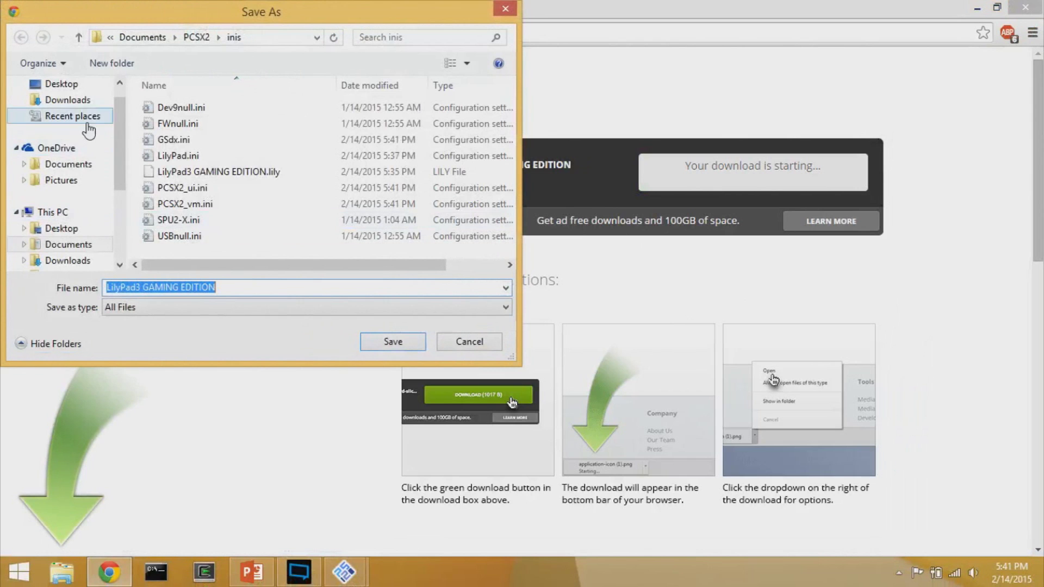
Save the download as 'LilyPad3 GAMING EDITION.lily' in the inis folder, replacing the existing copy.
left_click(236, 287)
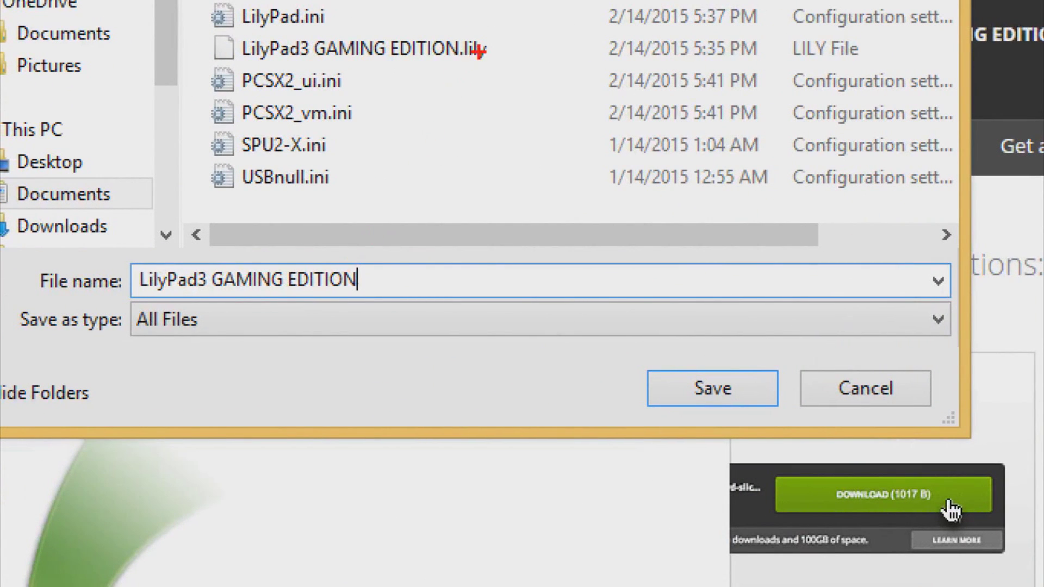
key("ctrl+a")
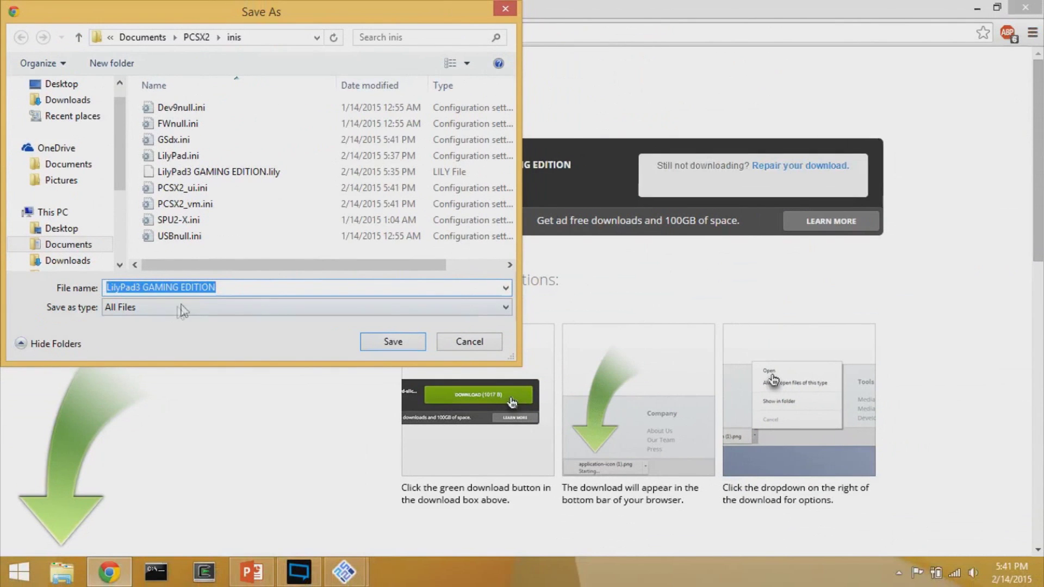
key("End")
type(".lily")
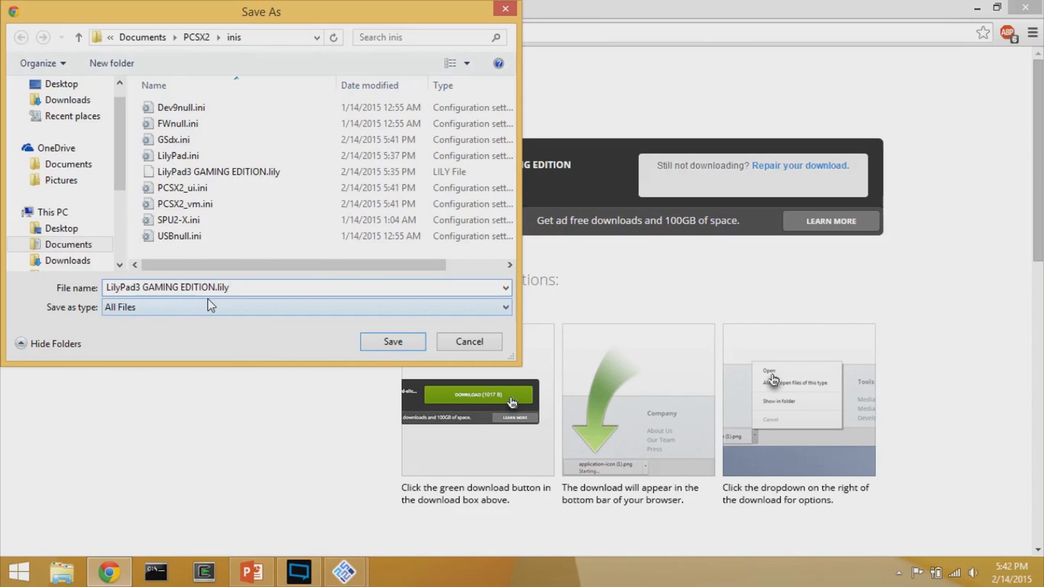
left_click(398, 339)
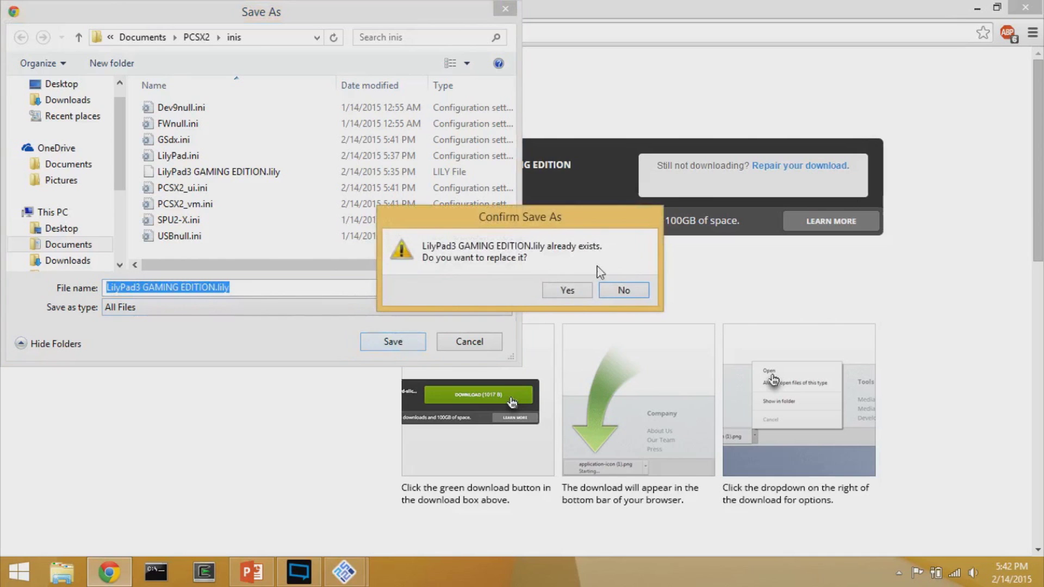
left_click(575, 291)
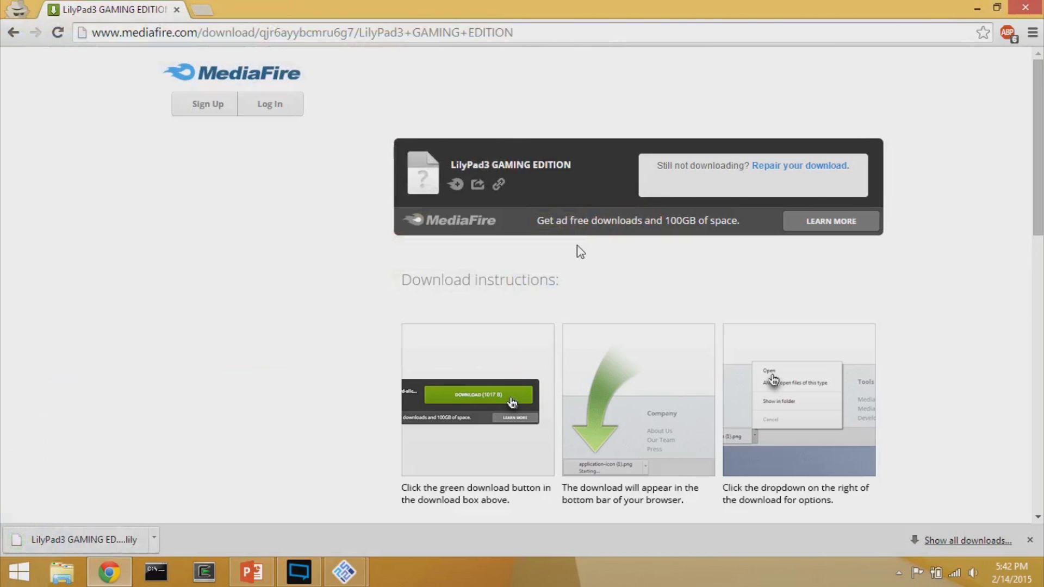
Bring the PCSX2 window back to the front.
mouse_move(344, 571)
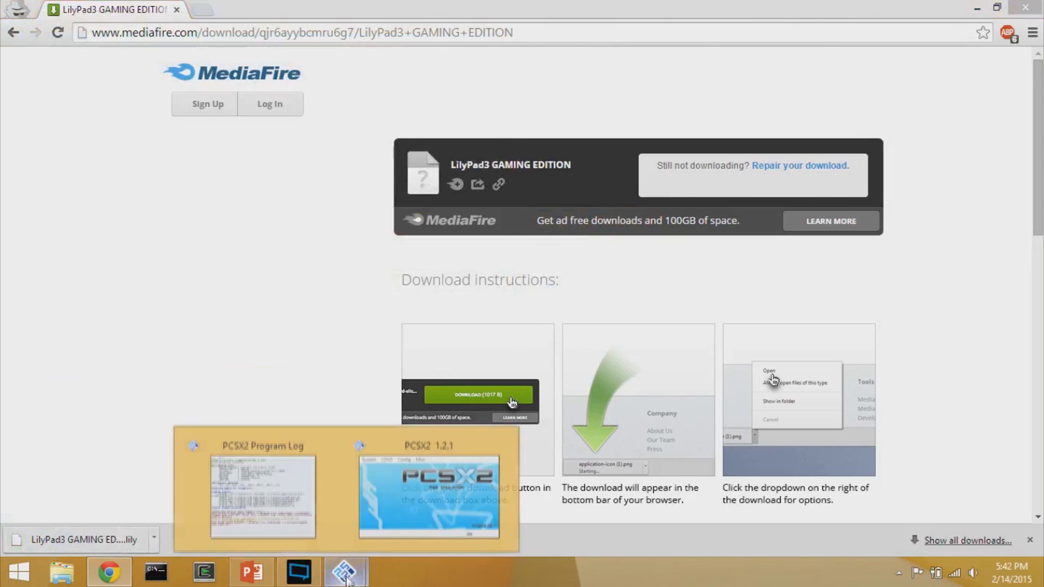
left_click(252, 496)
left_click(251, 91)
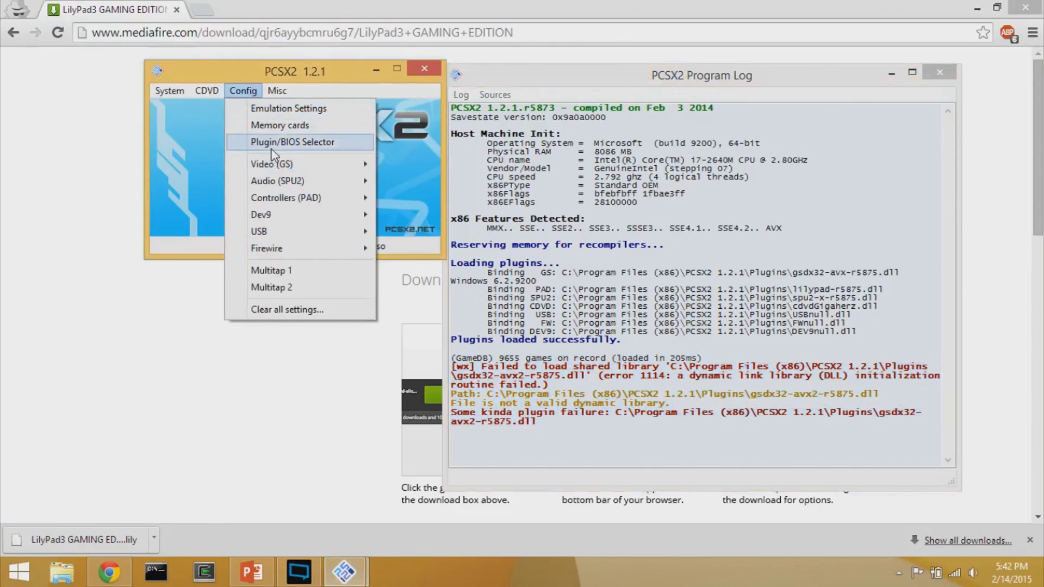
Open LilyPad plugin settings via Config > Controllers (PAD) and move the window higher.
mouse_move(296, 200)
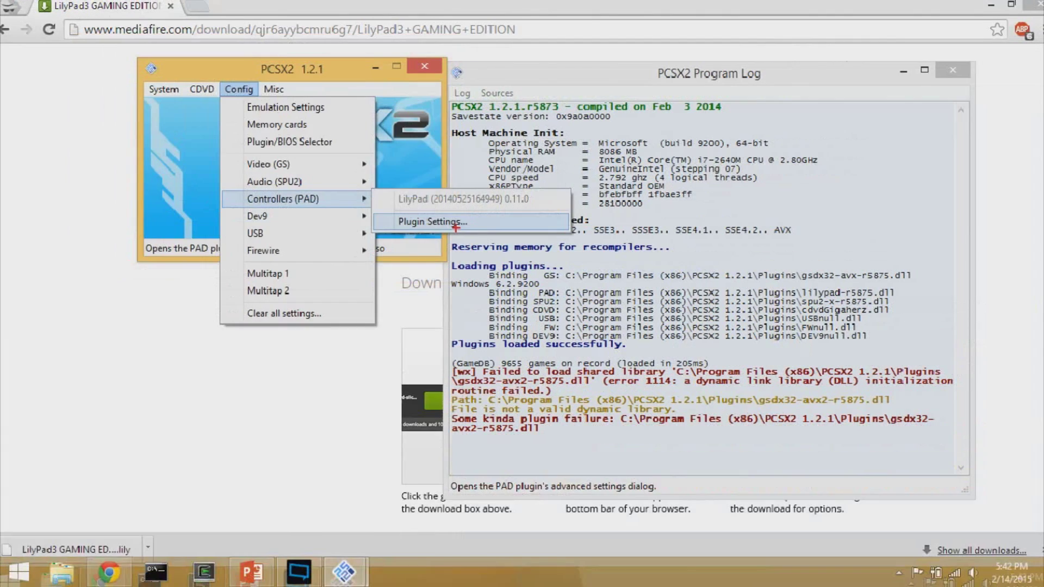
left_click(397, 147)
left_click(90, 30)
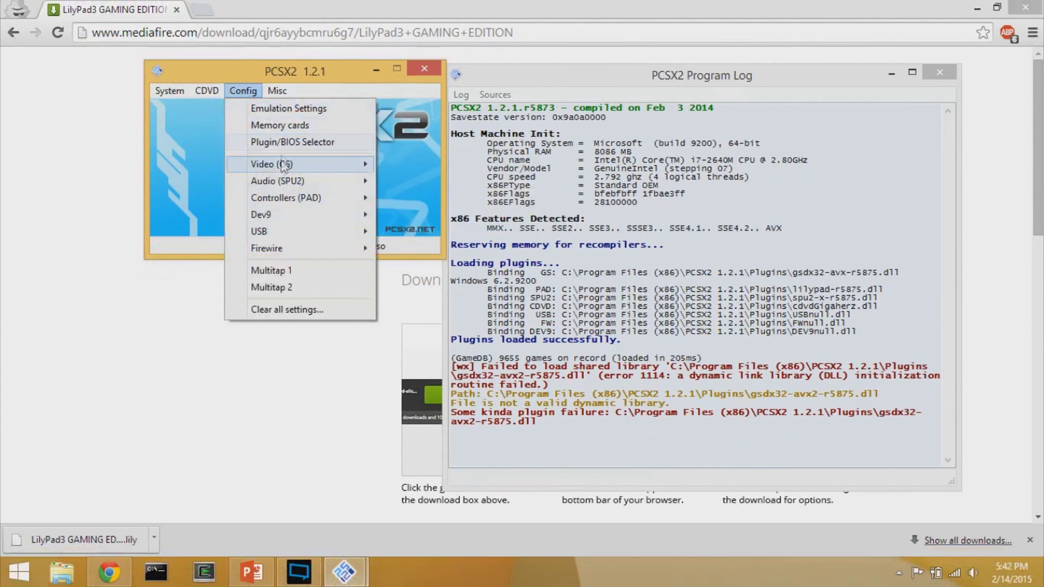
mouse_move(293, 198)
left_click(413, 215)
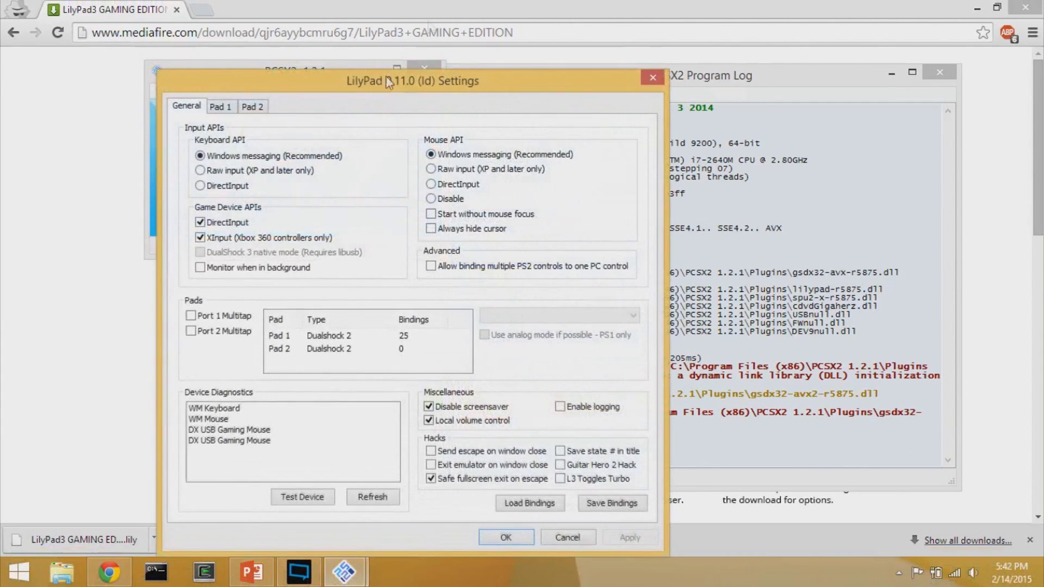
left_click_drag(474, 86, 606, 30)
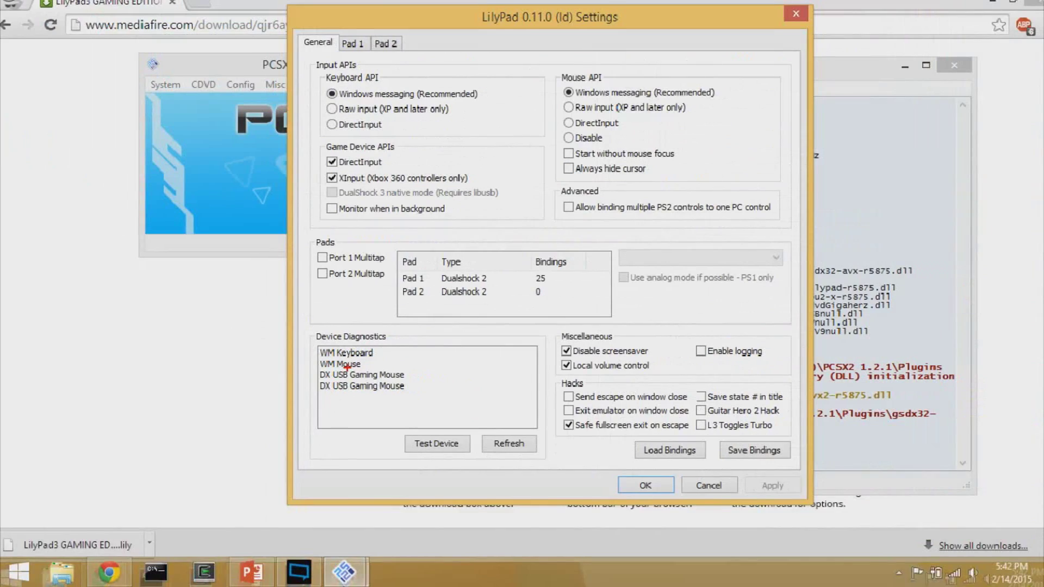
left_click(346, 366)
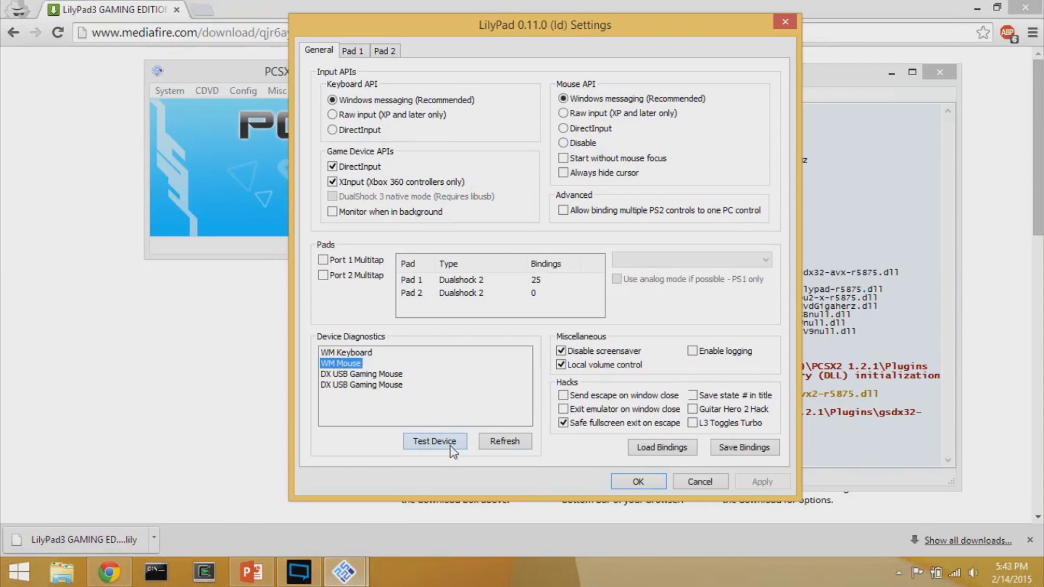
left_click(450, 447)
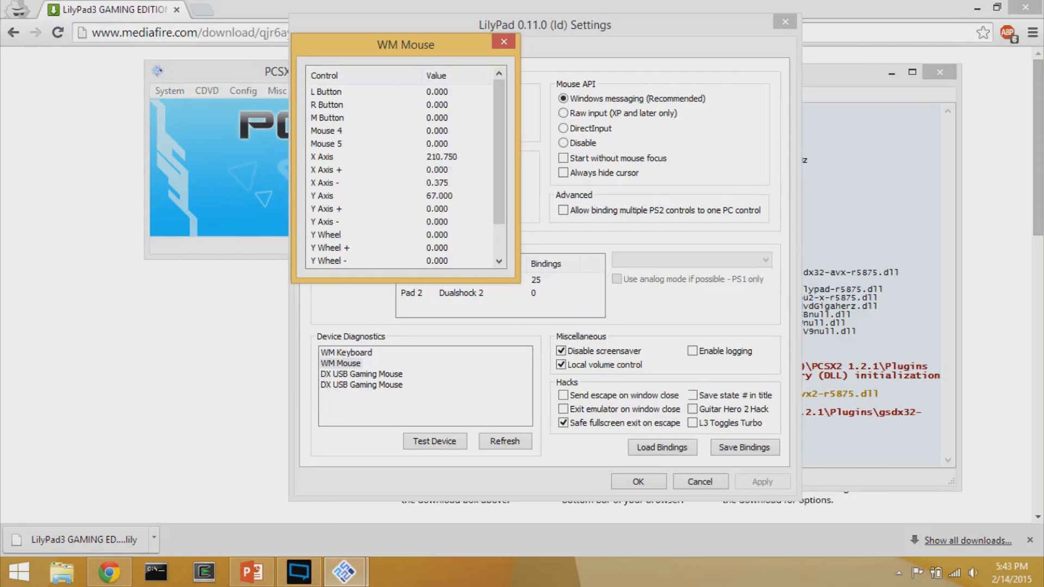
key("Escape")
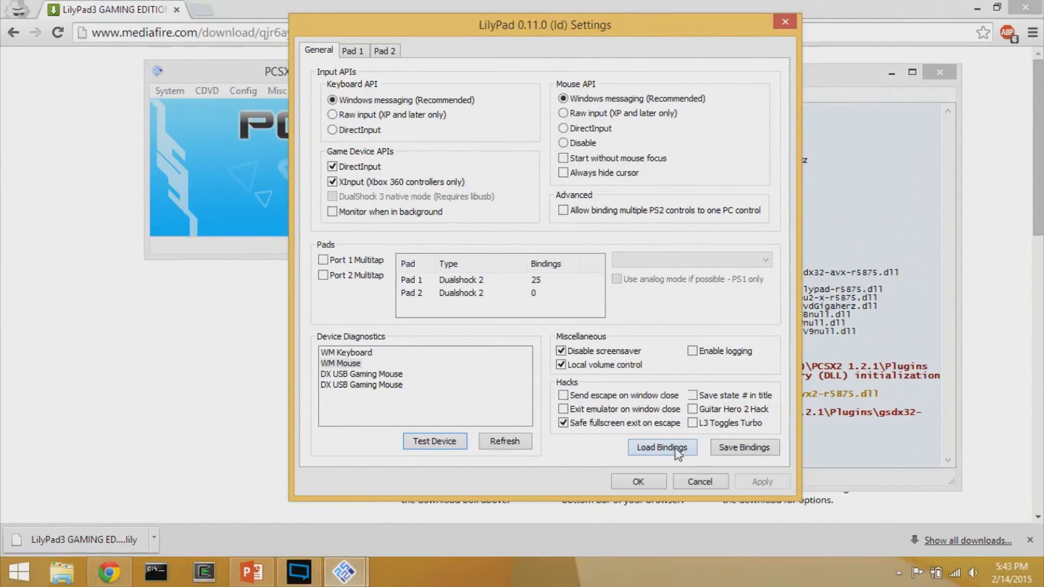
left_click(676, 450)
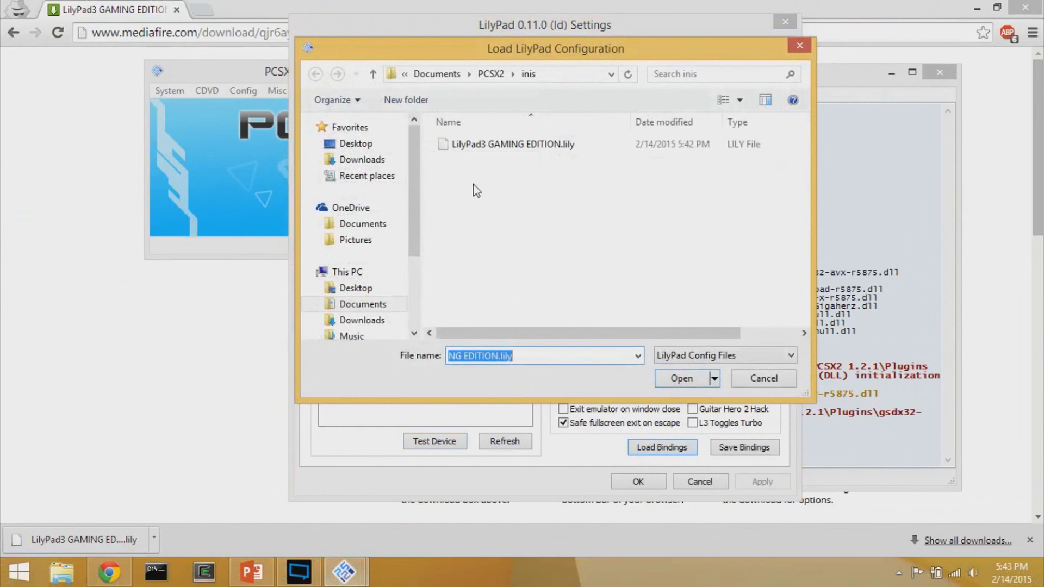
Load LilyPad3 GAMING EDITION.lily from the inis folder as the controller bindings.
left_click(498, 145)
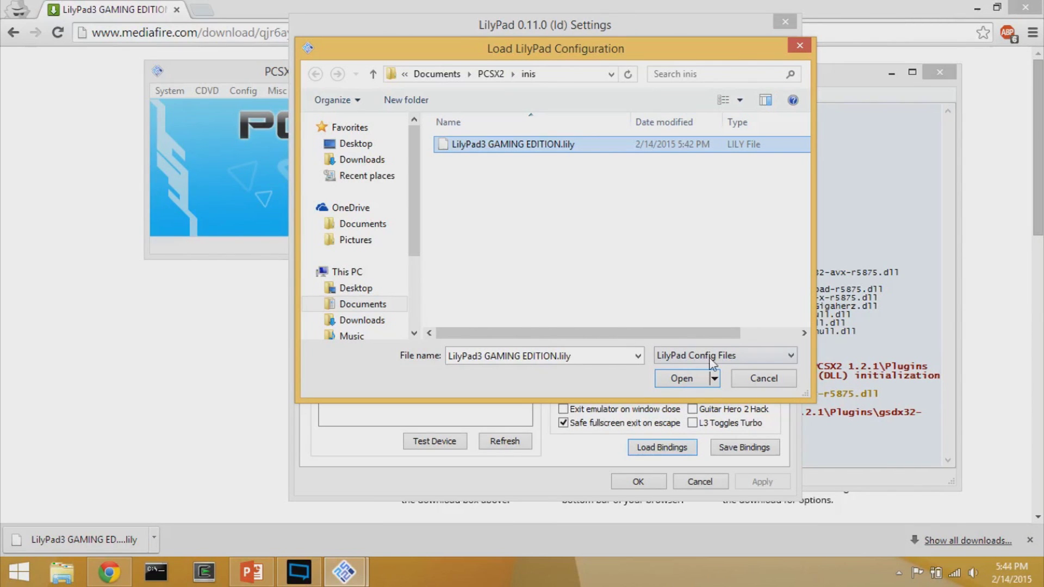
left_click(692, 381)
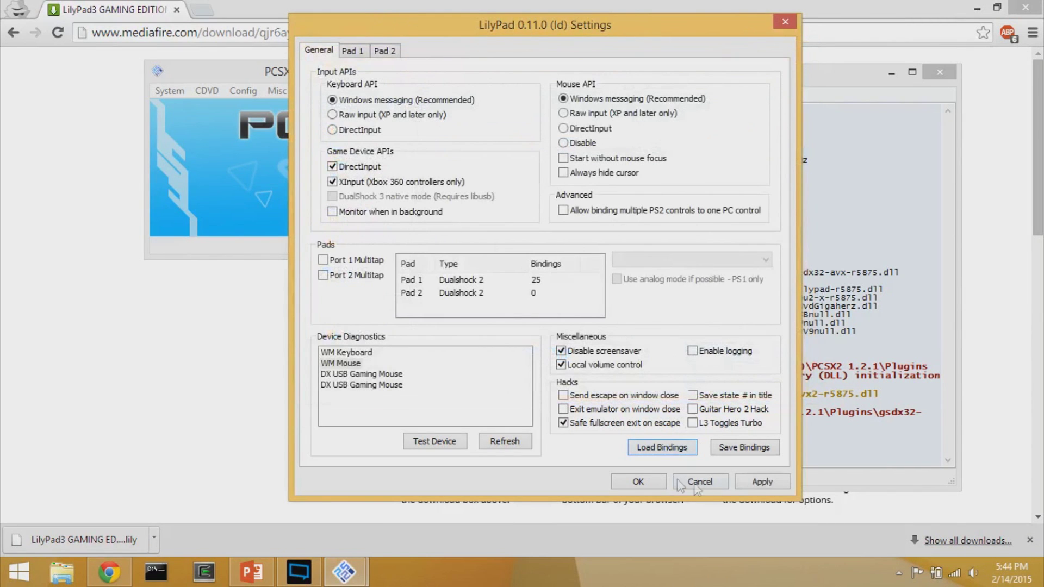
Apply the loaded bindings, then map the mouse L Button to Cross on Pad 1 and apply.
left_click(766, 481)
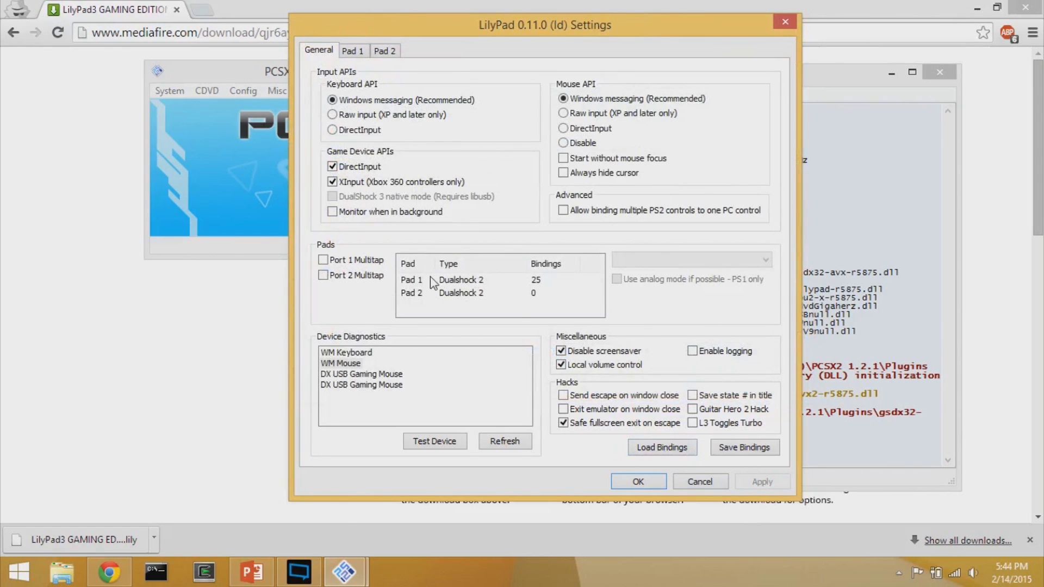
left_click(350, 55)
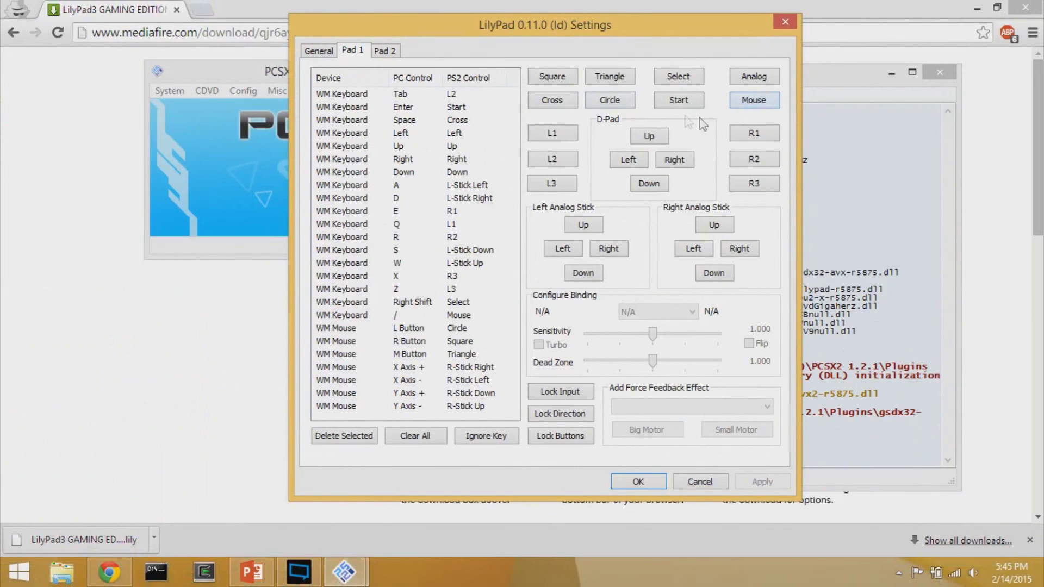
left_click(553, 100)
left_click(546, 106)
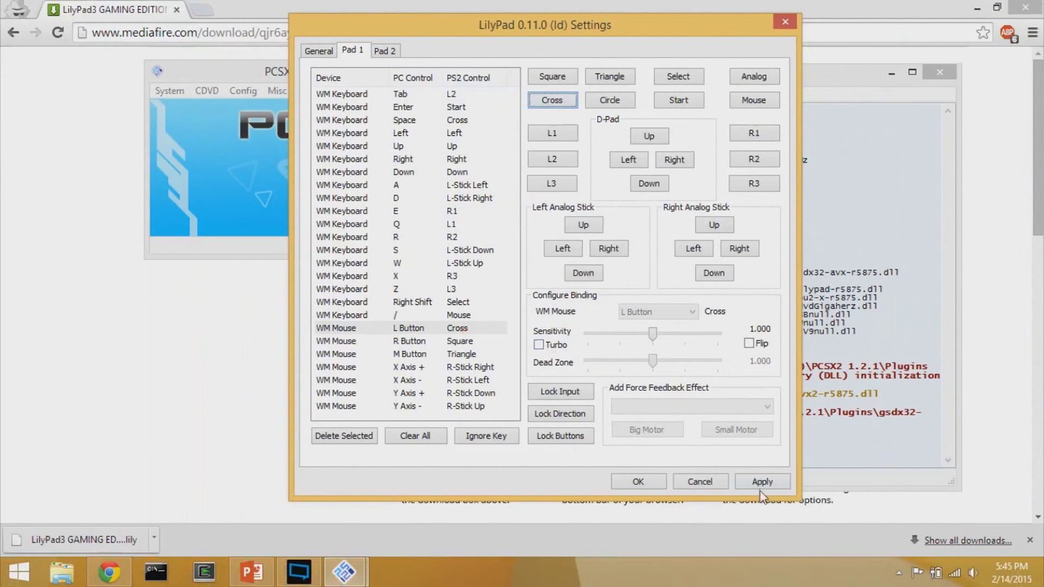
left_click(764, 483)
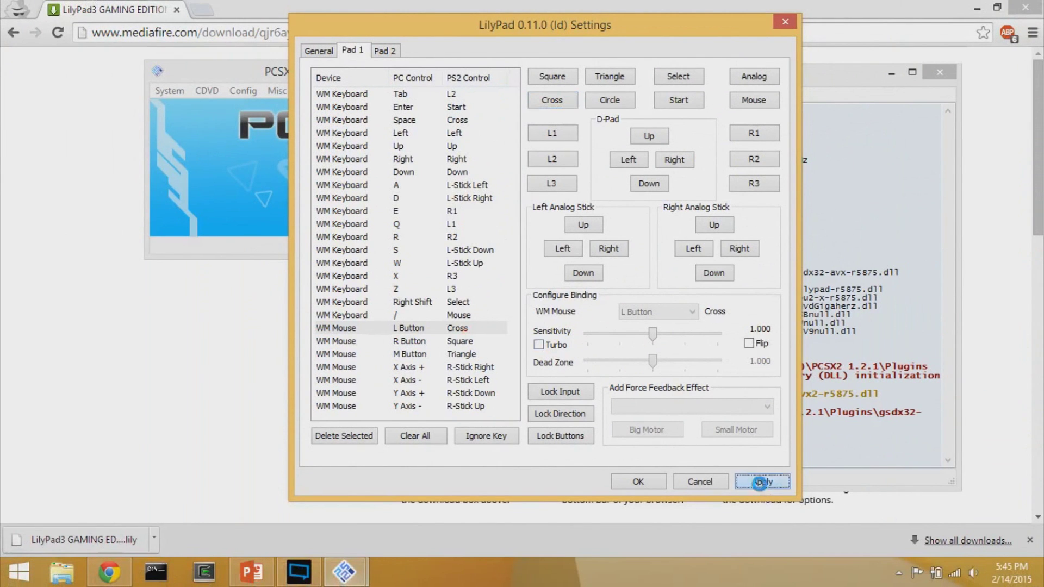
Save LilyPad settings, fast-boot Persona 4 with Boot CDVD (fast), then close the GSdx window.
left_click(653, 480)
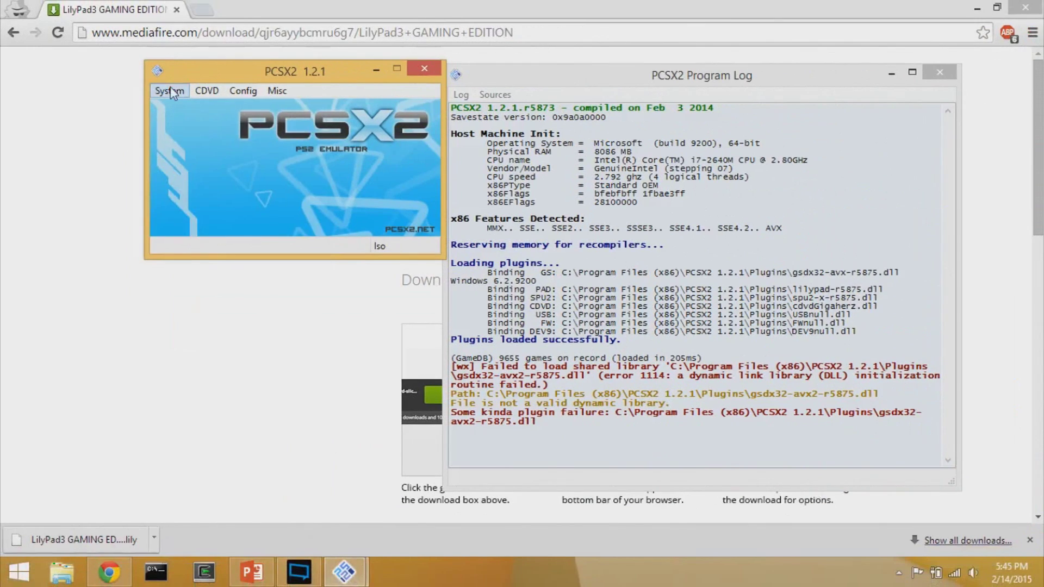
left_click(173, 92)
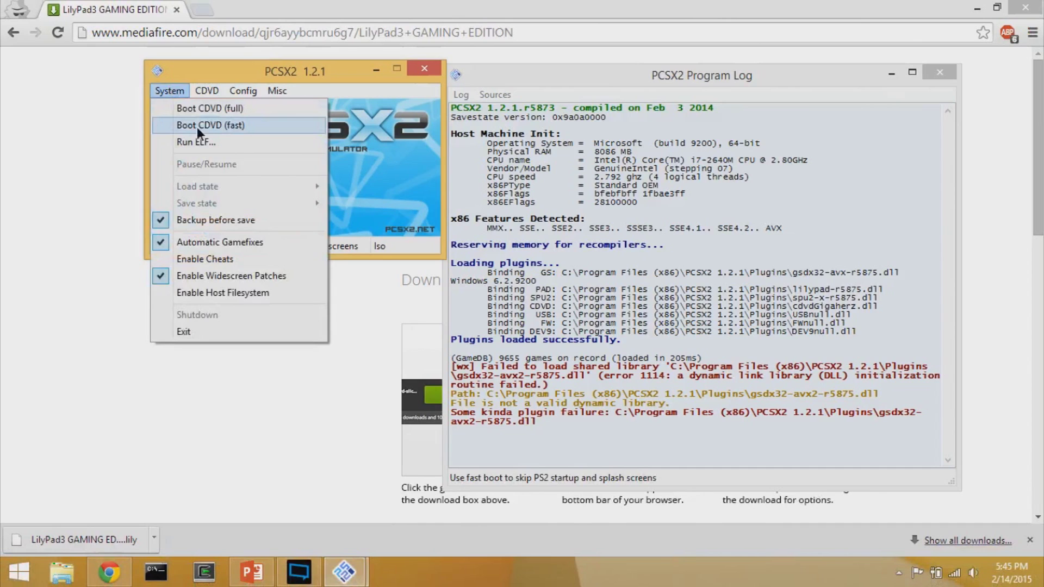
left_click(197, 126)
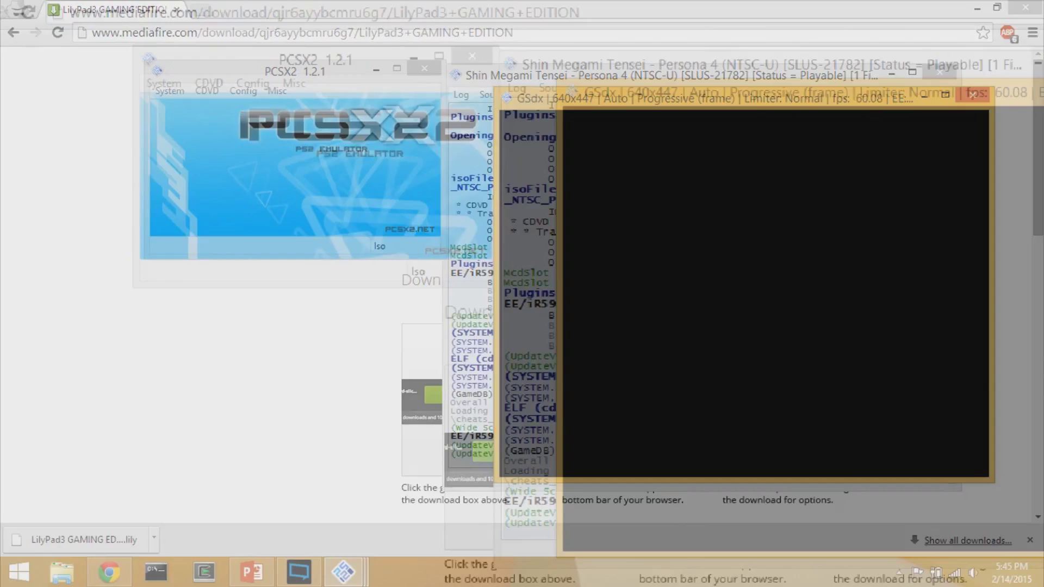
key("Escape")
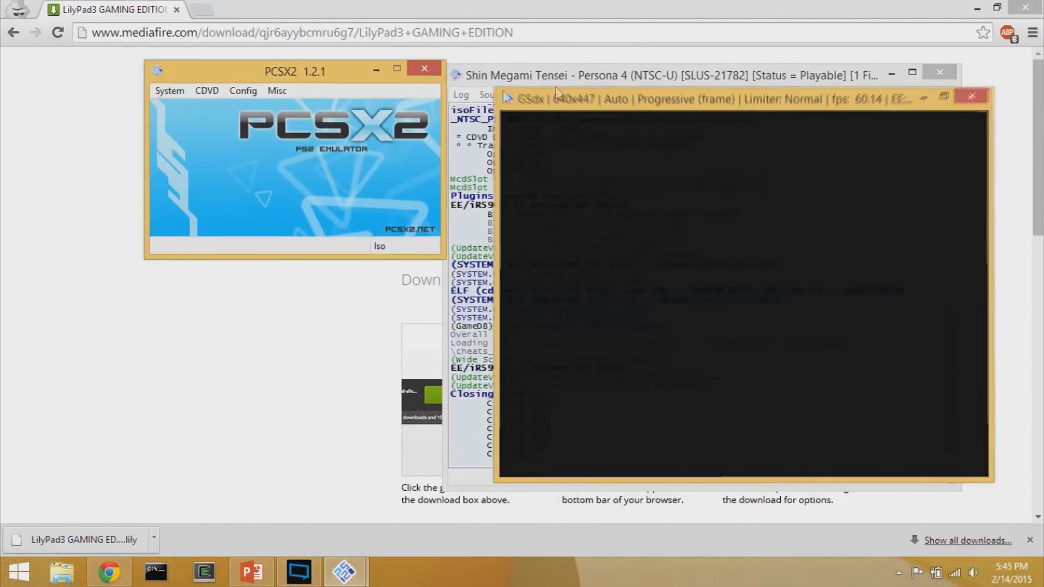
left_click(162, 92)
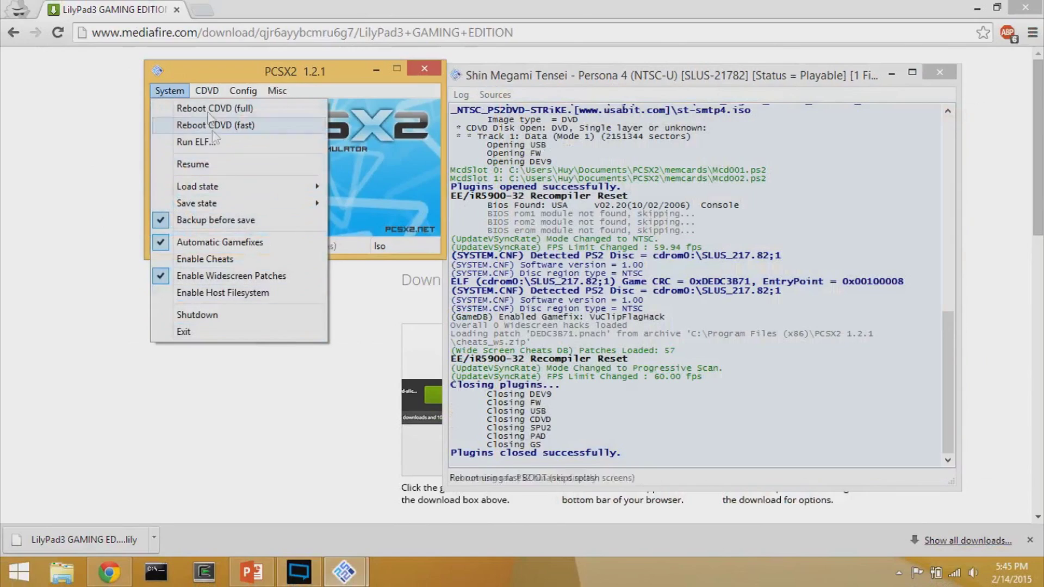
Select st-smtp4.iso as the disc image through the CDVD Iso Selector.
mouse_move(242, 90)
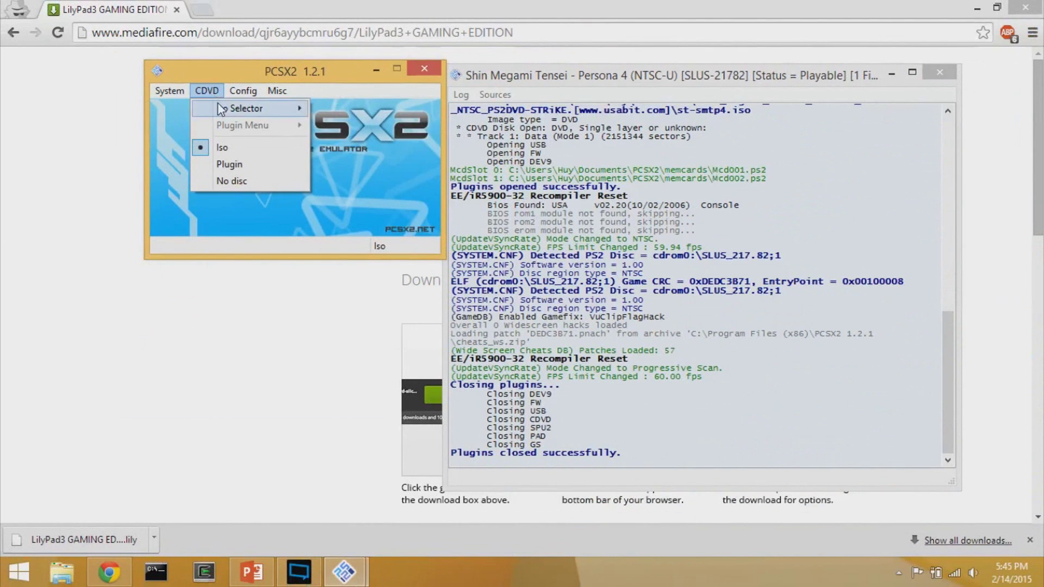
mouse_move(220, 108)
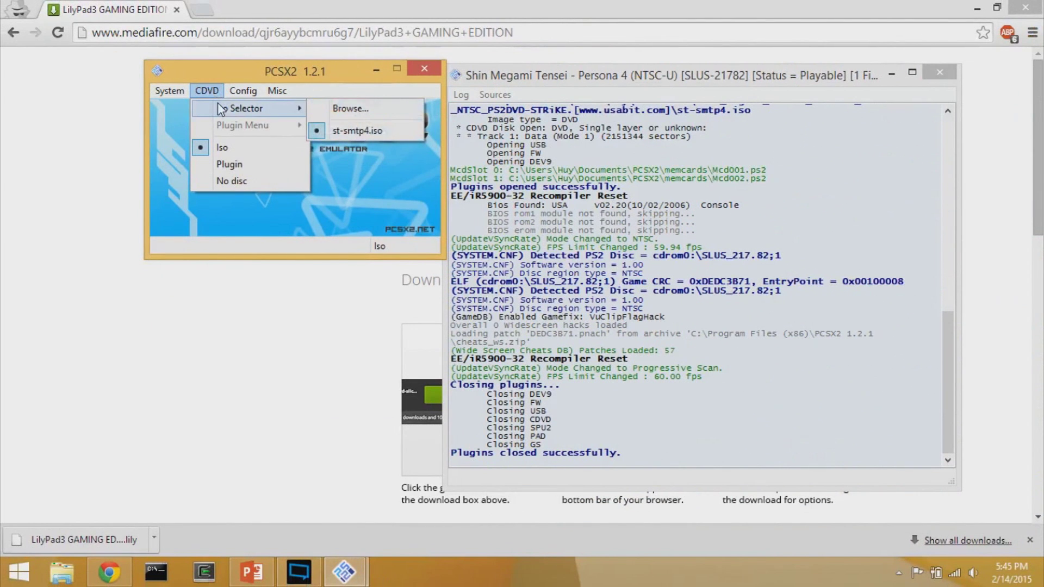
left_click(372, 111)
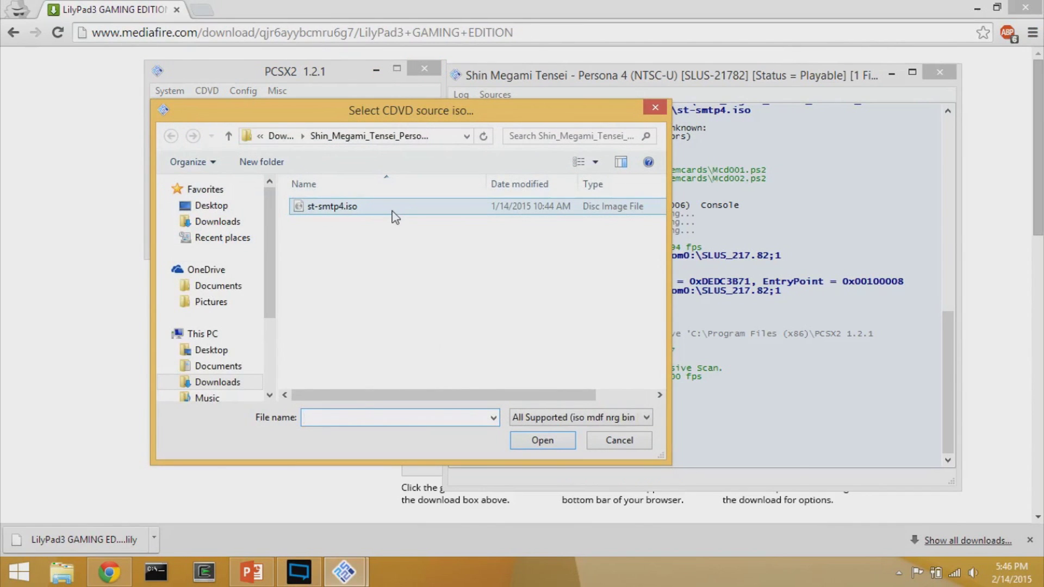
left_click(333, 207)
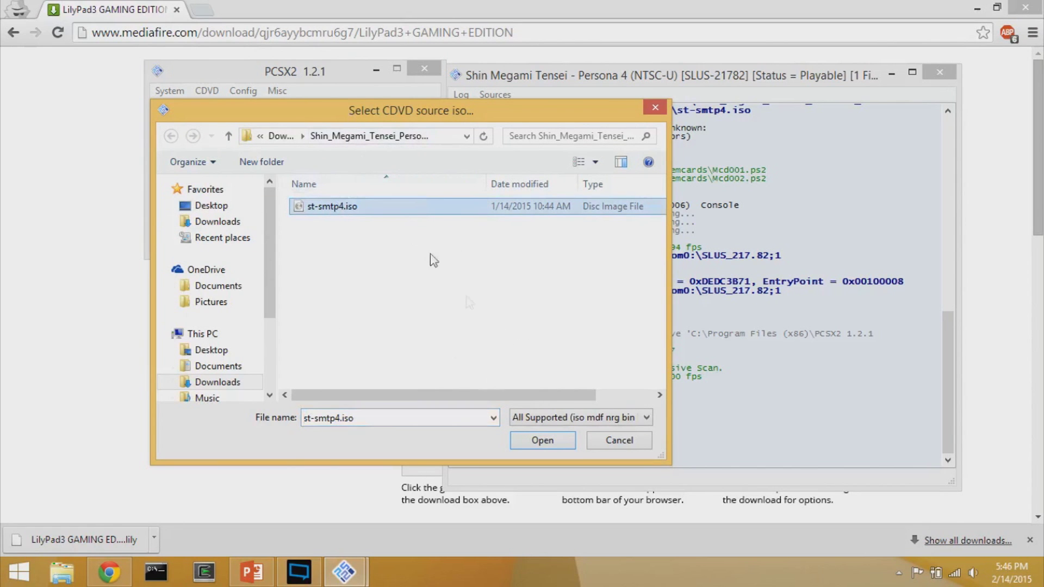
left_click(542, 441)
Reboot the CDVD with fast boot and confirm resetting the virtual PS2.
left_click(169, 90)
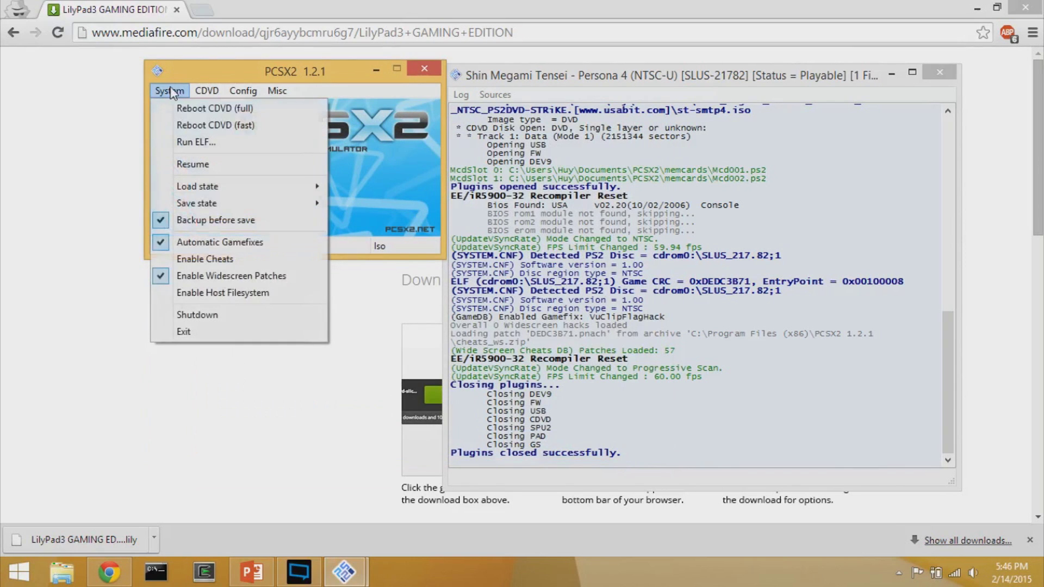
left_click(172, 126)
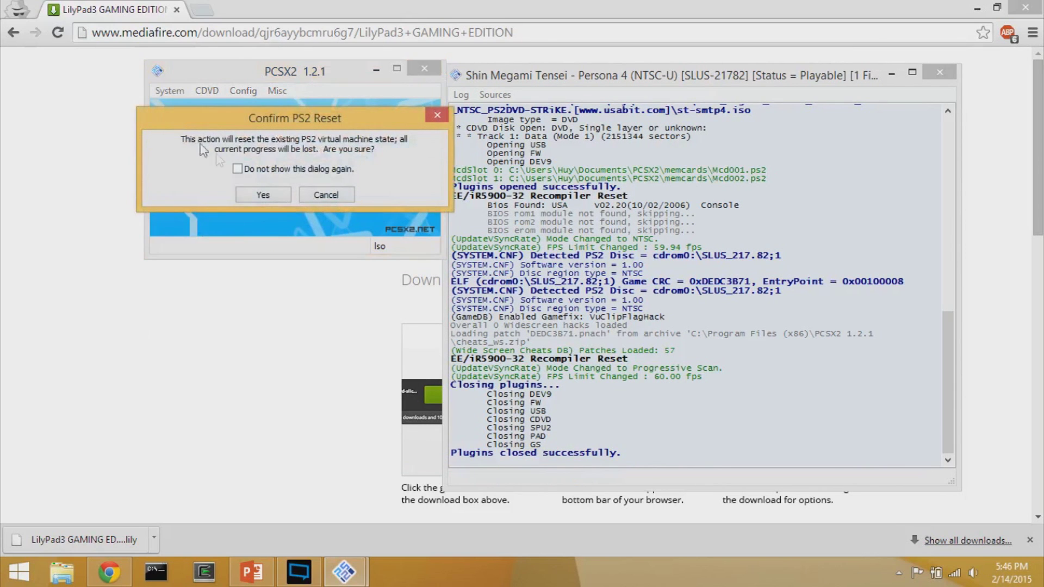
left_click(256, 194)
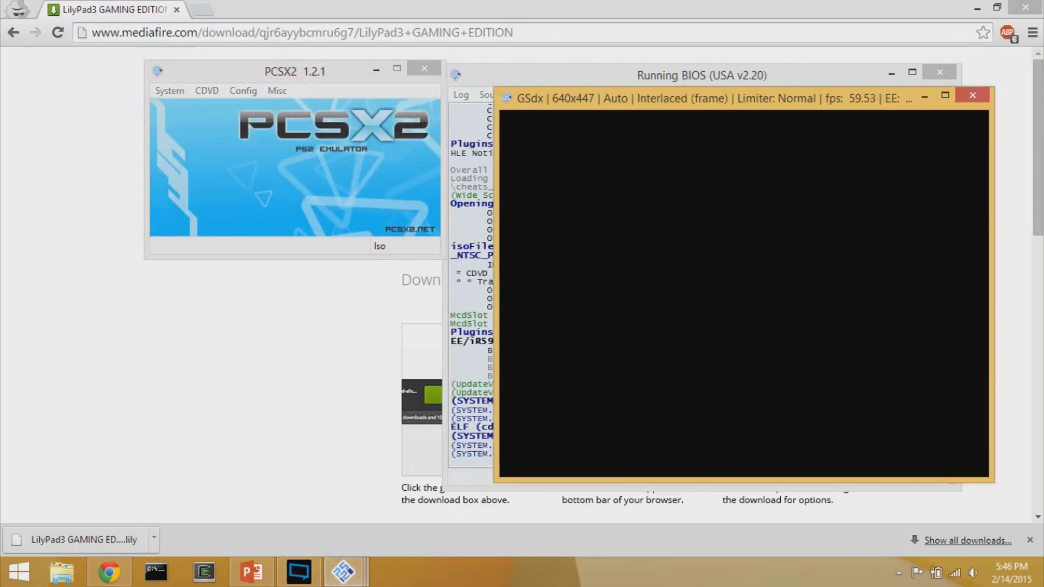